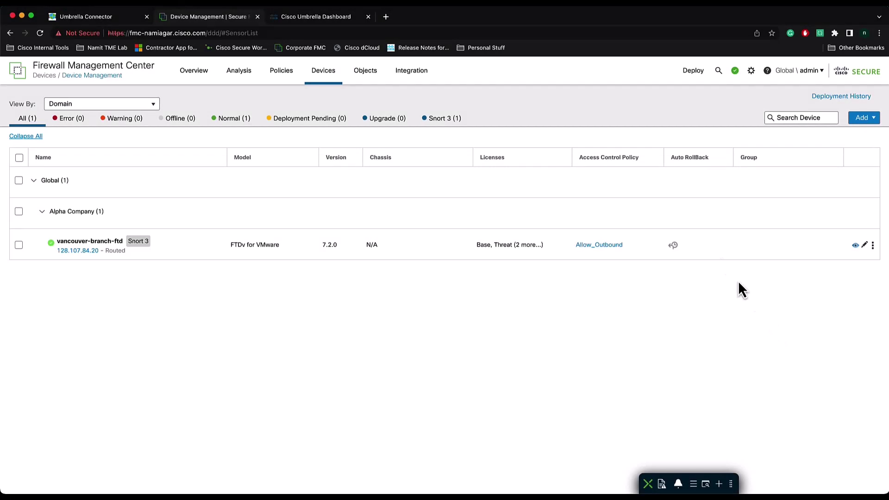
Step: Open Cloud Services under Other Integrations and bring the Cisco Umbrella Connection card into view
click(411, 74)
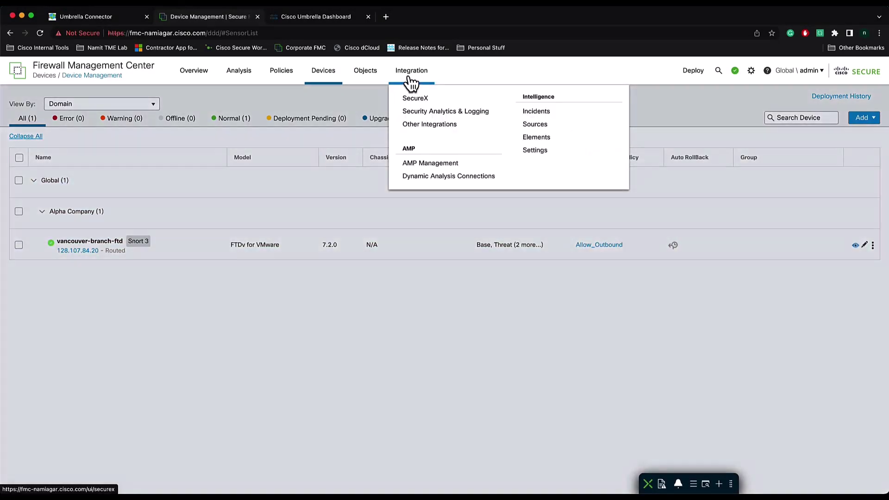
click(409, 125)
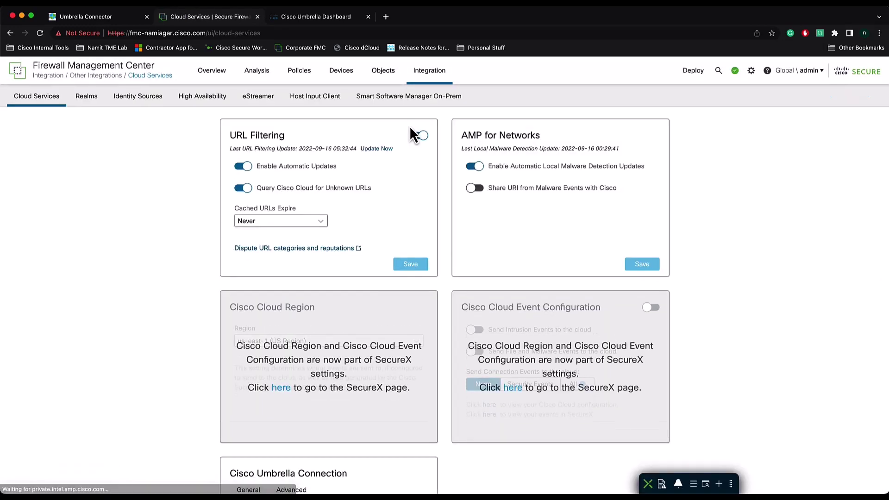
scroll(404, 160, down, 3)
scroll(405, 160, down, 5)
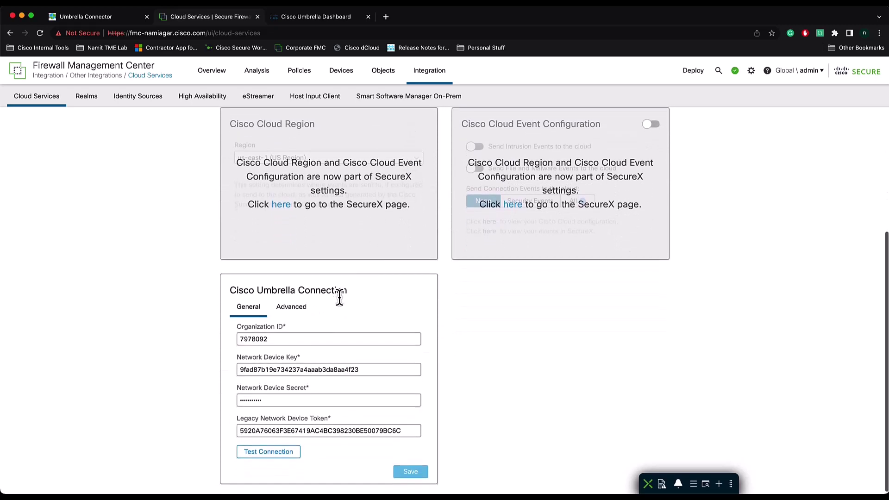
scroll(339, 301, up, 1)
scroll(338, 297, down, 1)
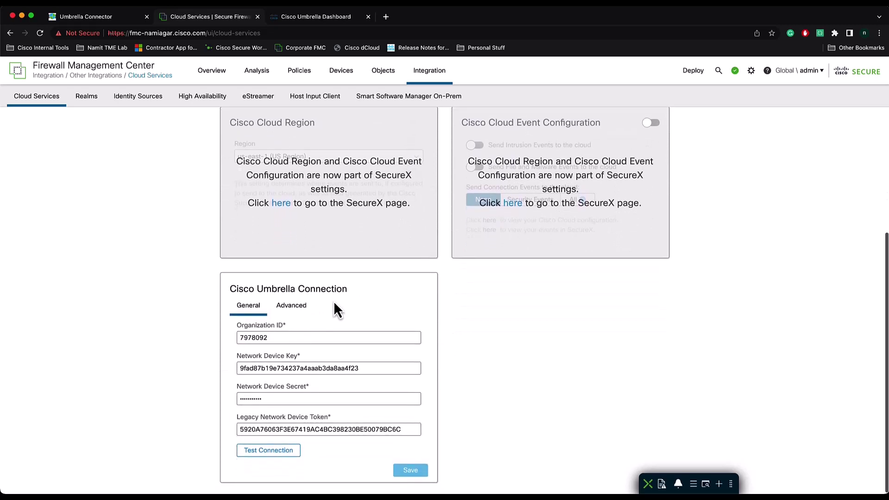
click(315, 17)
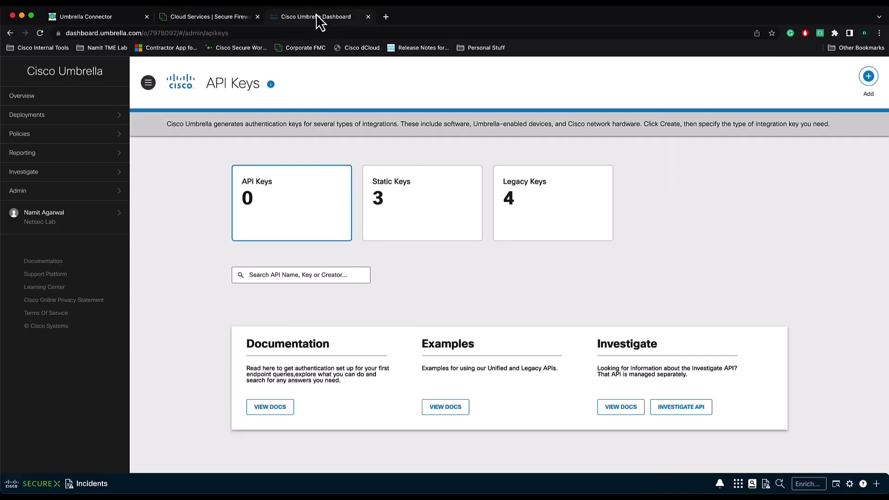
click(520, 211)
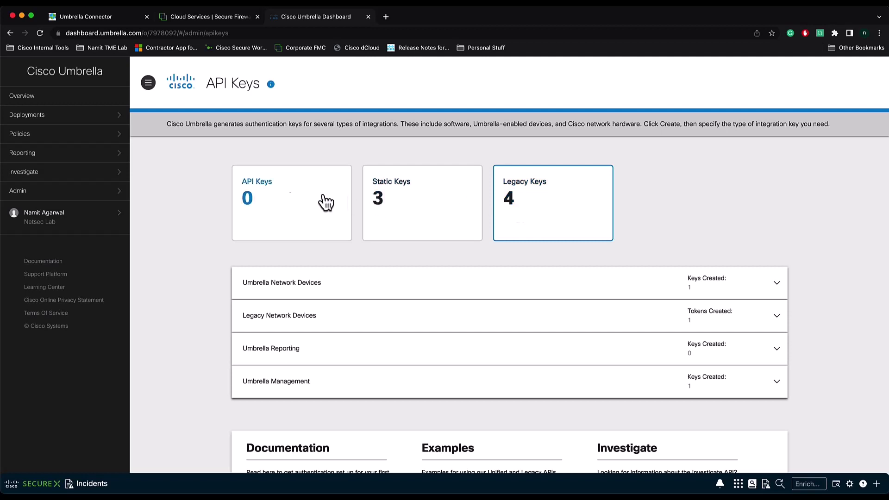
click(84, 139)
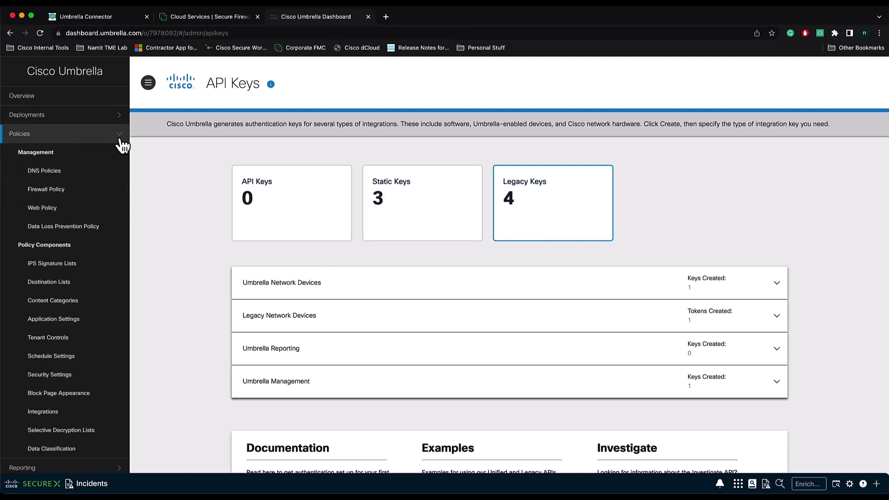
click(92, 172)
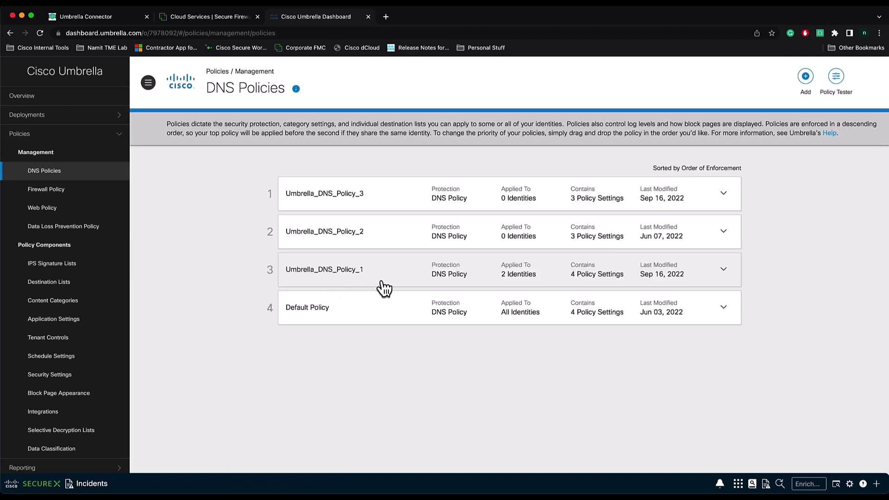
click(511, 284)
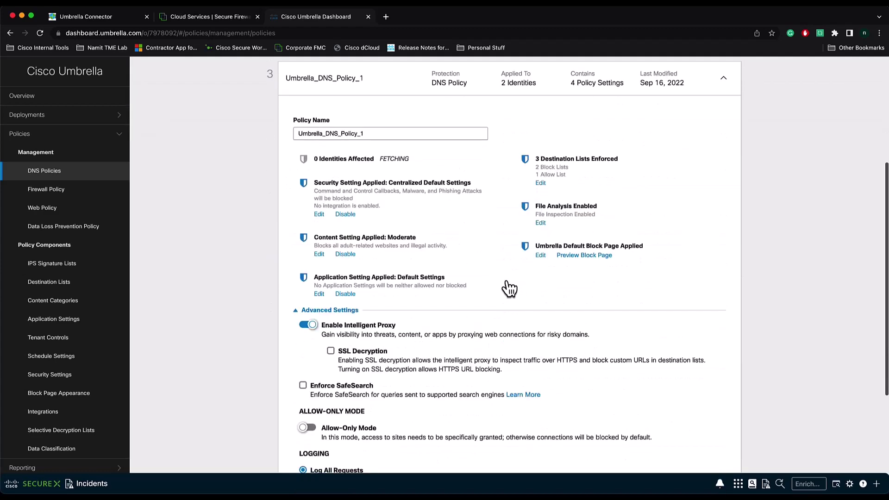
click(218, 18)
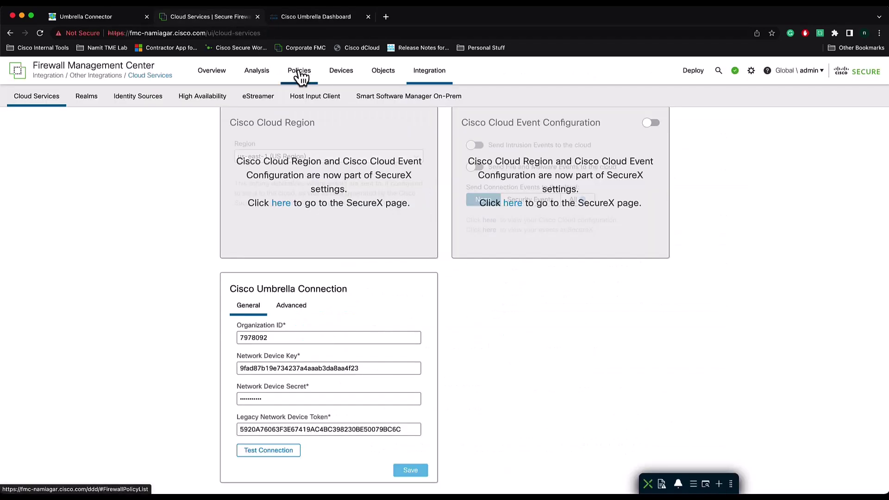
mouse_move(298, 71)
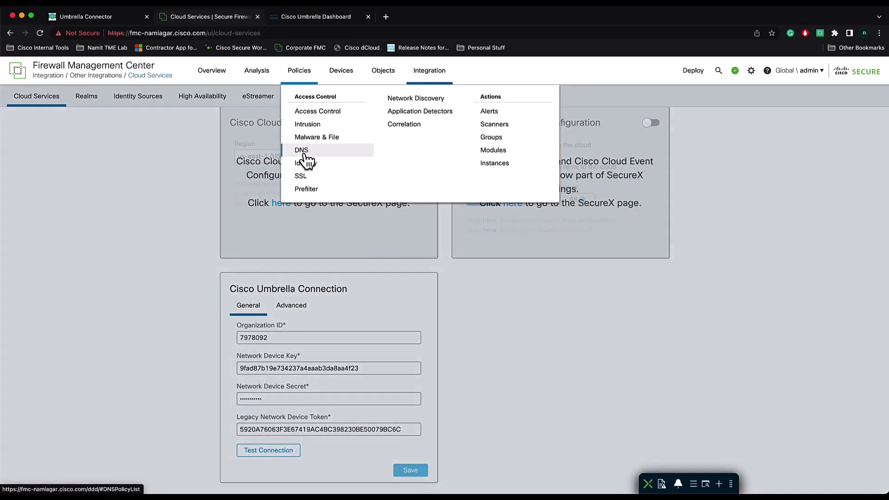
Step: Open Umbrella Policy from the DNS policies and refresh its Umbrella protection policies
click(304, 153)
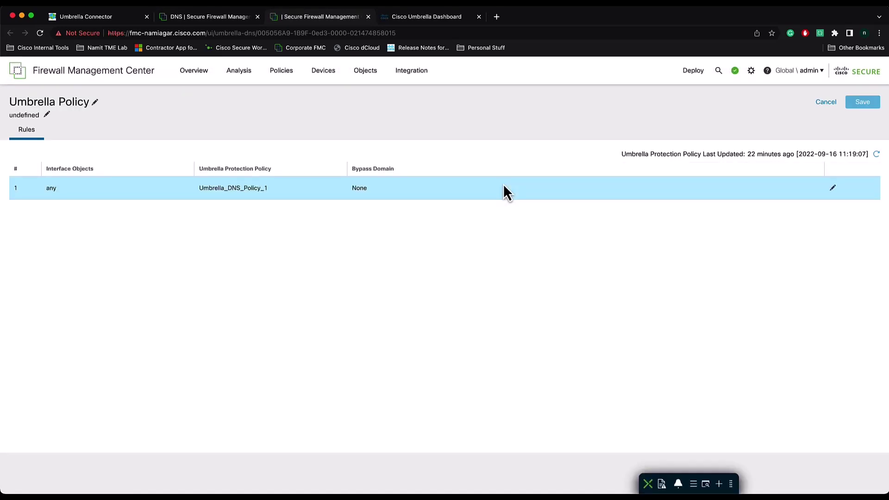
click(875, 158)
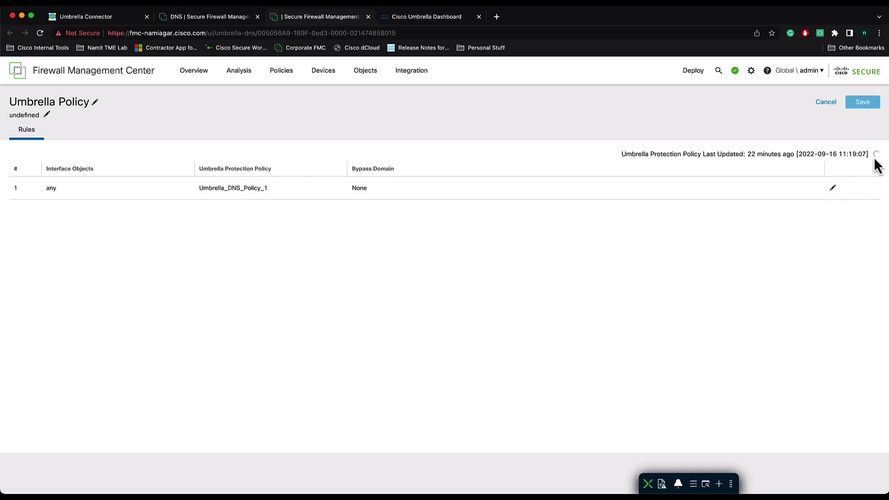
click(832, 188)
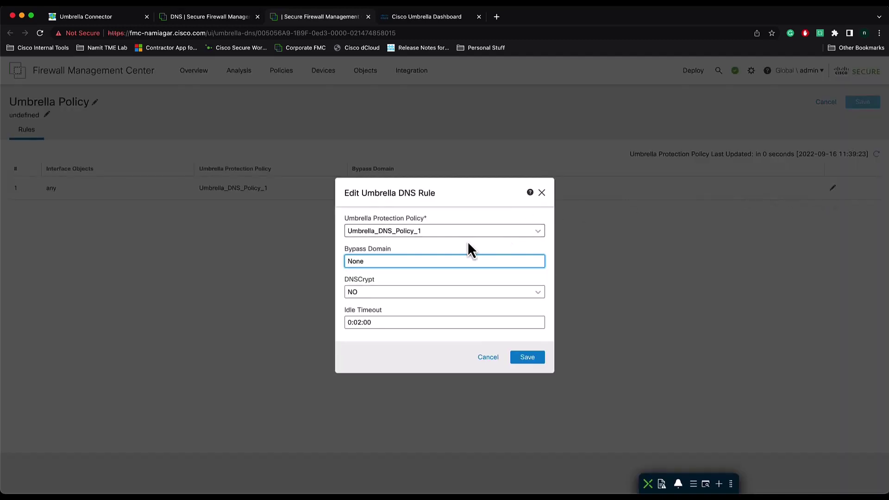
click(499, 231)
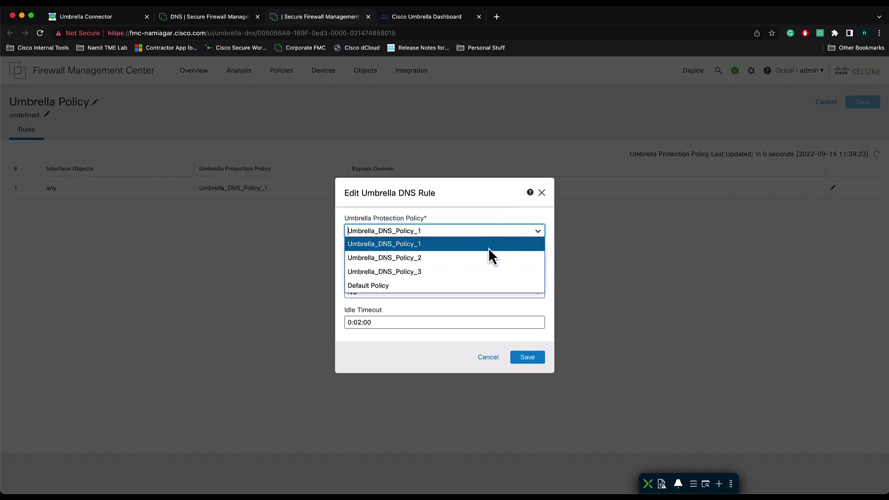
click(441, 340)
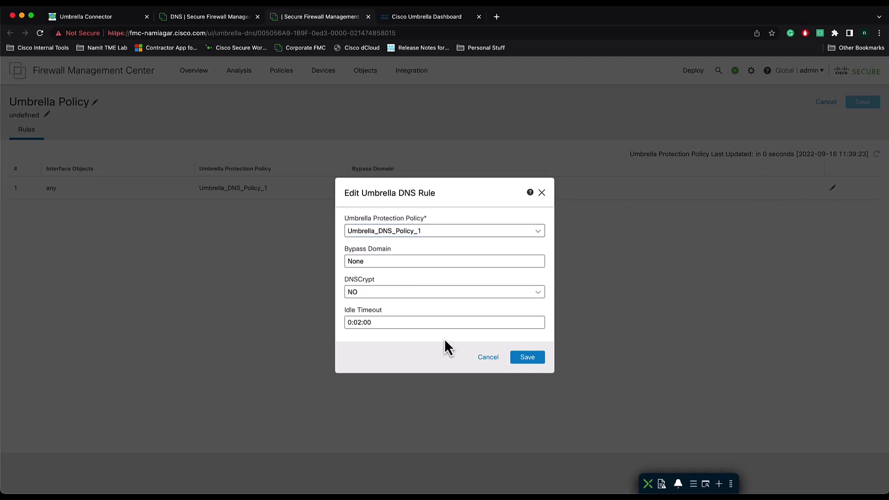
click(489, 358)
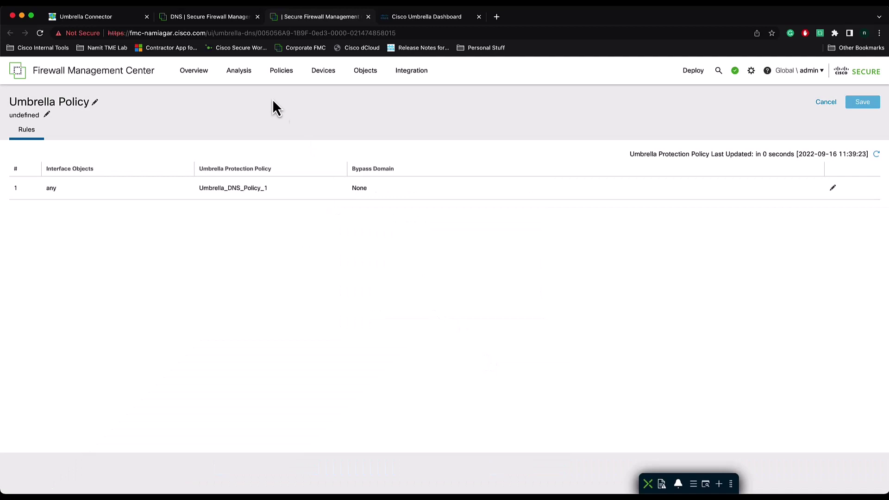
Step: Look over the Default DNS Policy rules, then open Allow_Outbound in the access control editor
click(206, 19)
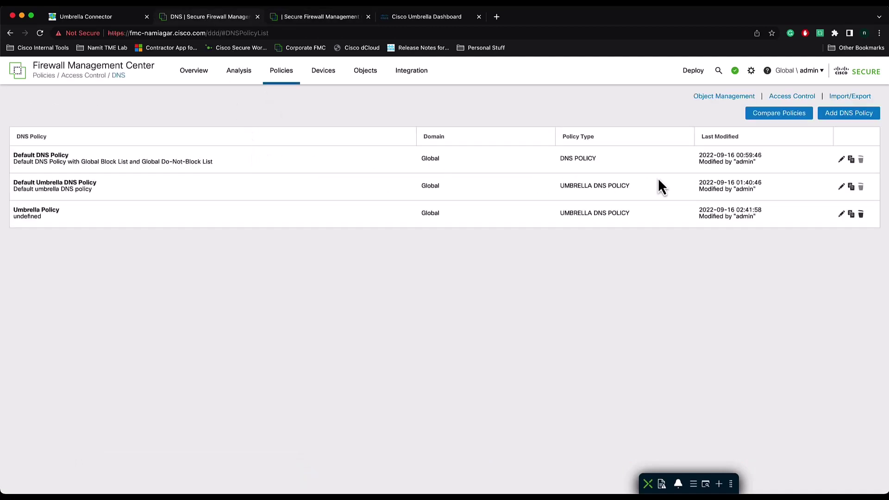
click(841, 160)
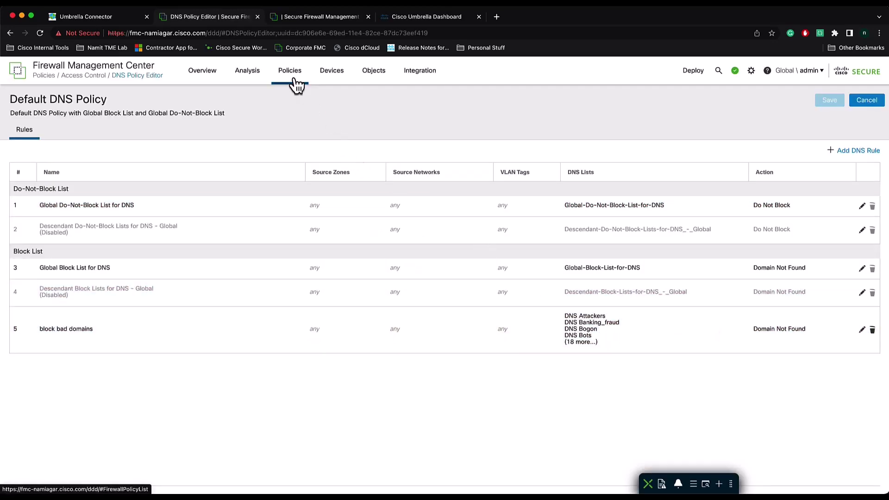
mouse_move(289, 70)
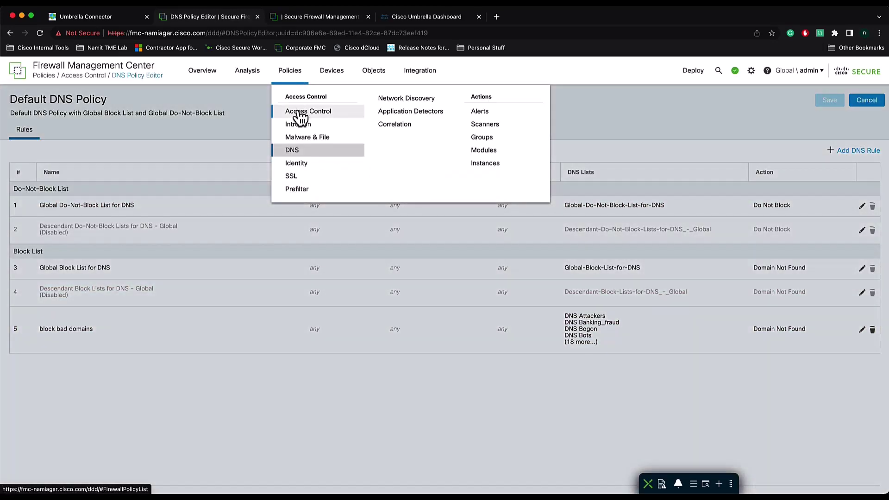
click(298, 112)
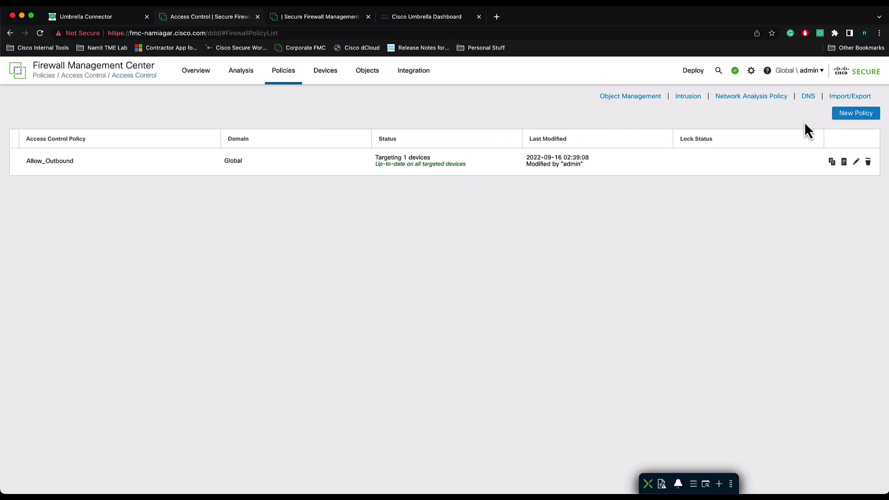
click(855, 160)
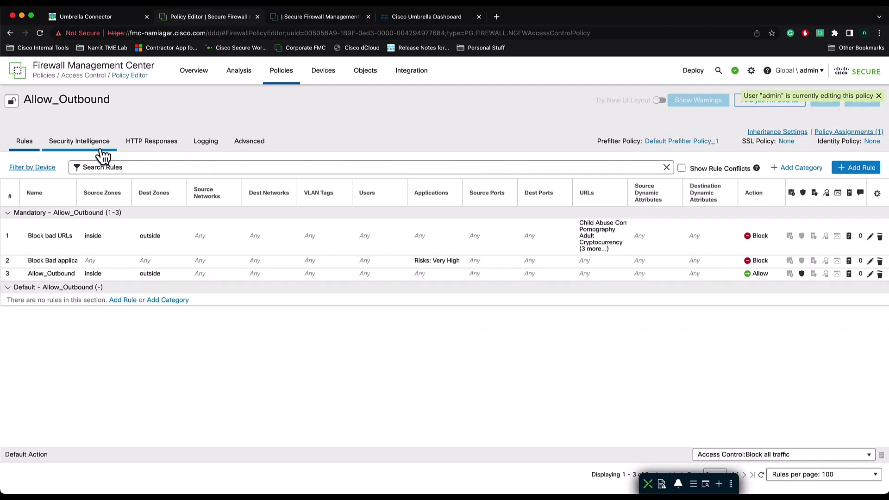
Step: Show Allow_Outbound's Security Intelligence settings with Default DNS Policy and Umbrella Policy
click(91, 154)
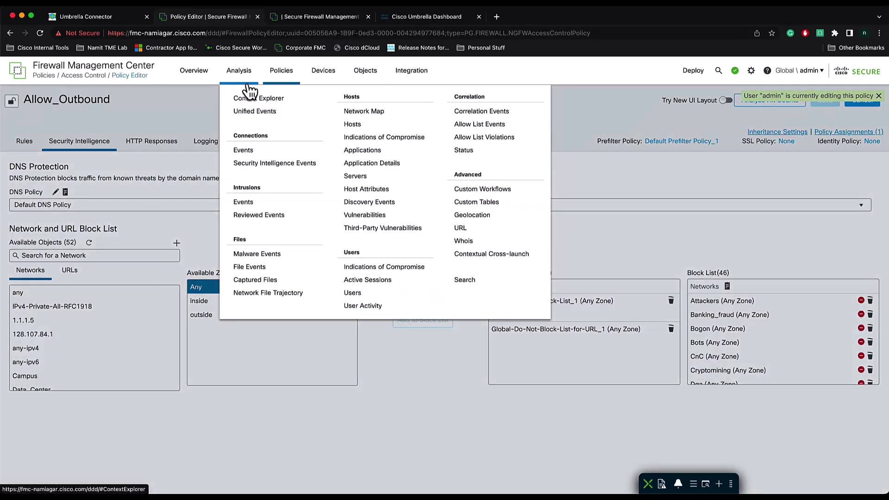
Step: View Unified Events showing seven DNS Block events for heato.ru and motoristo.ru
click(254, 112)
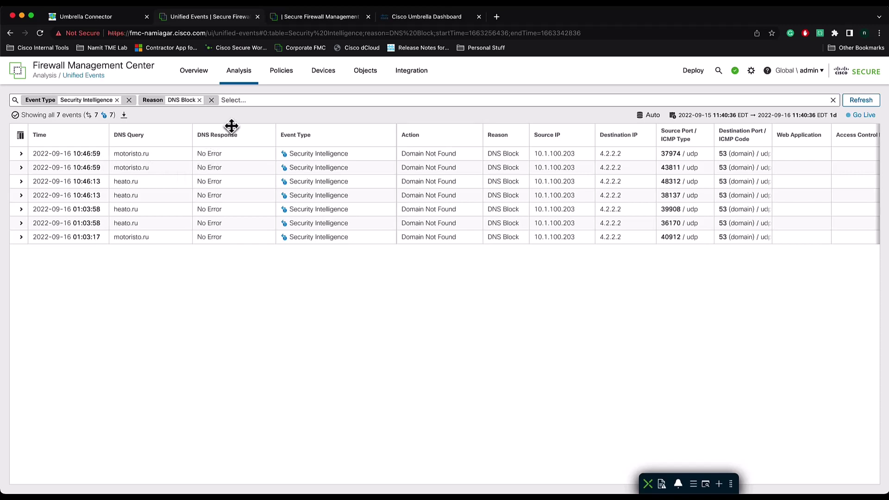
Step: Open the Activity Search report in the Cisco Umbrella dashboard
click(386, 21)
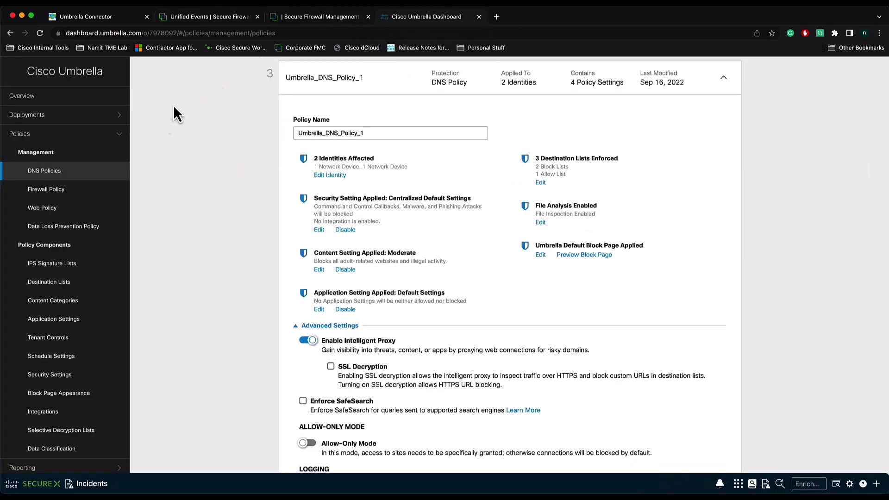
scroll(81, 199, down, 3)
scroll(74, 218, down, 4)
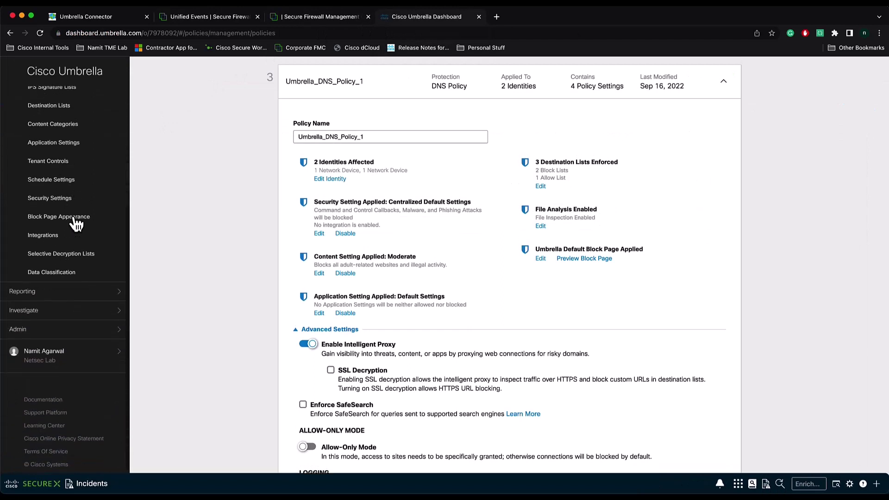
click(59, 292)
scroll(65, 152, up, 2)
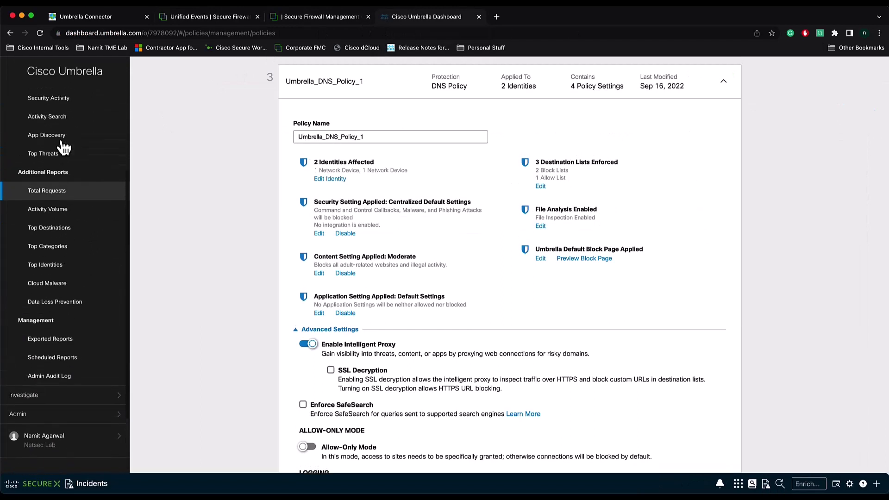
scroll(64, 147, up, 1)
click(60, 128)
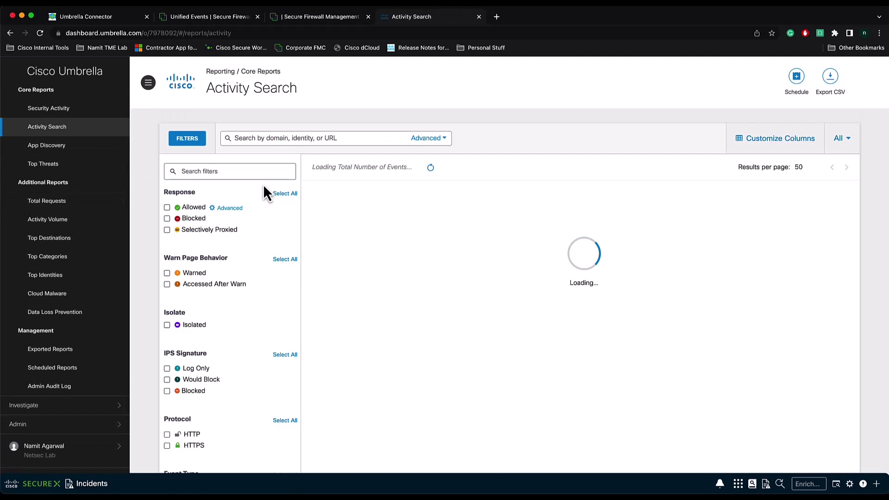
Step: Filter the activity to Blocked responses, showing 86 requests to really_bad.site.com
click(167, 219)
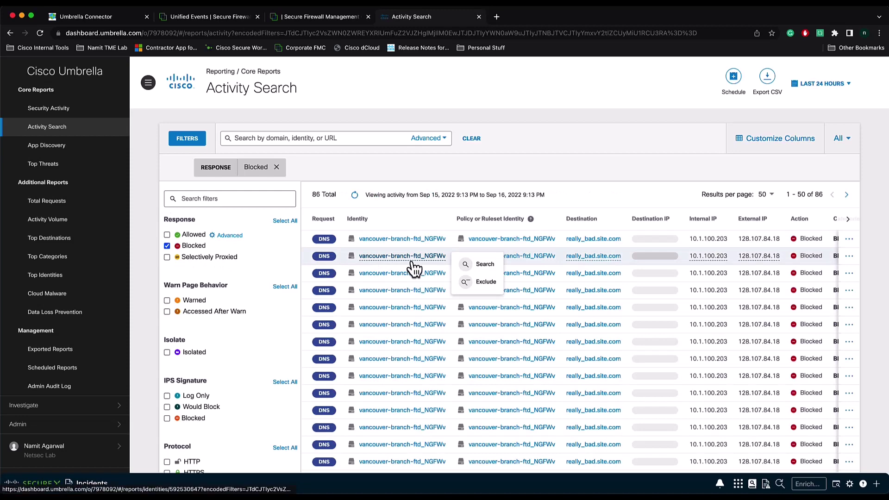
scroll(551, 303, down, 1)
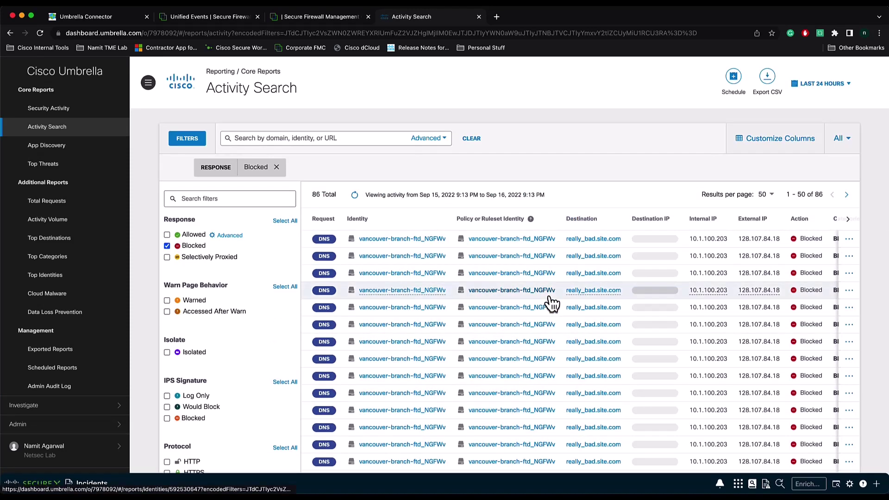
scroll(579, 298, down, 1)
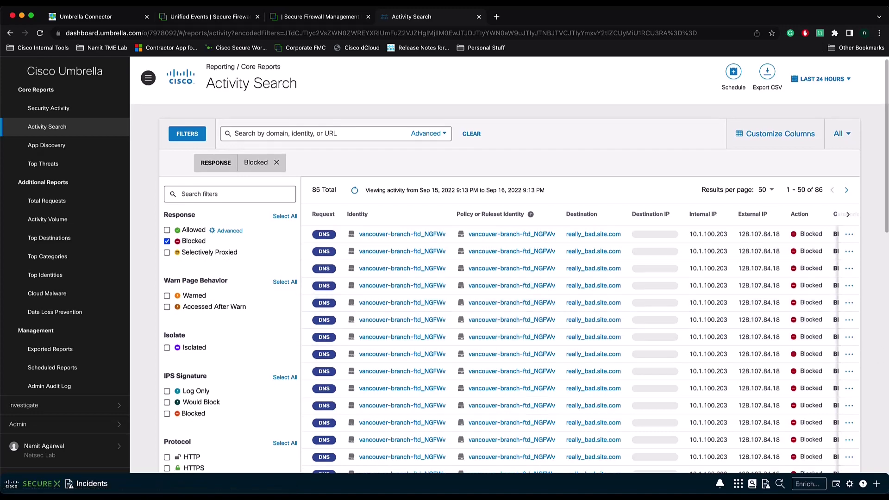